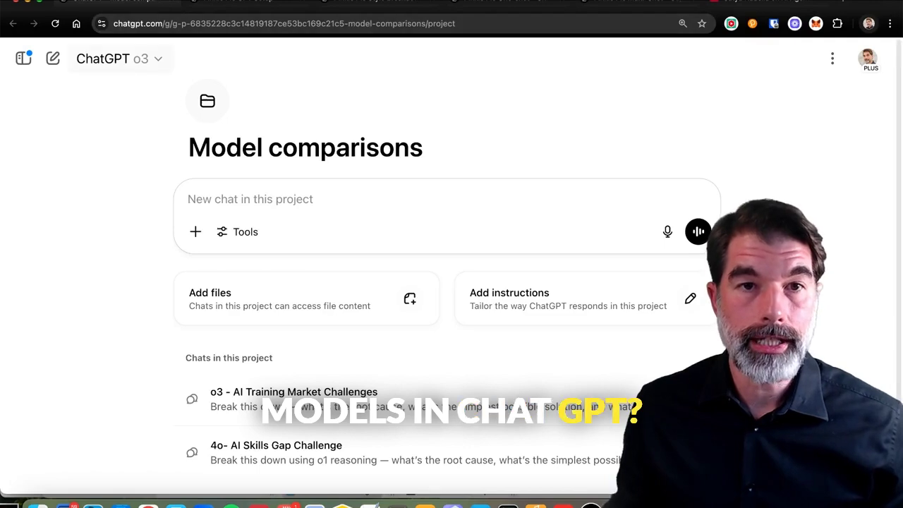
Review the available ChatGPT models and switch the project from o3 to GPT-4o
{"action": "left_click", "coordinate": [119, 58]}
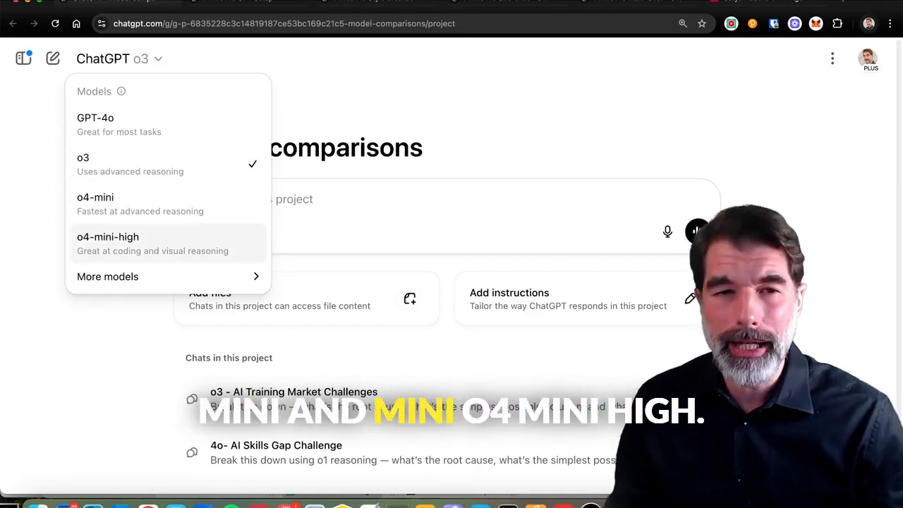
{"action": "mouse_move", "coordinate": [170, 276]}
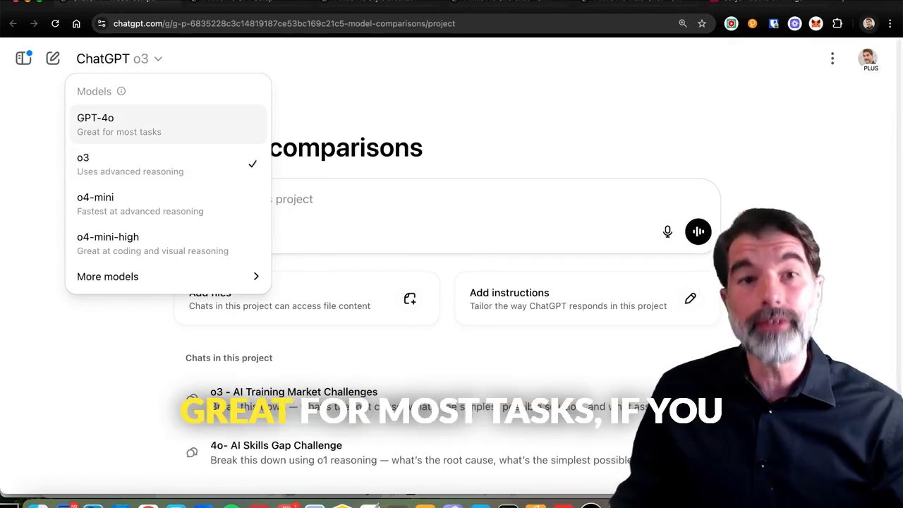
{"action": "left_click", "coordinate": [118, 124]}
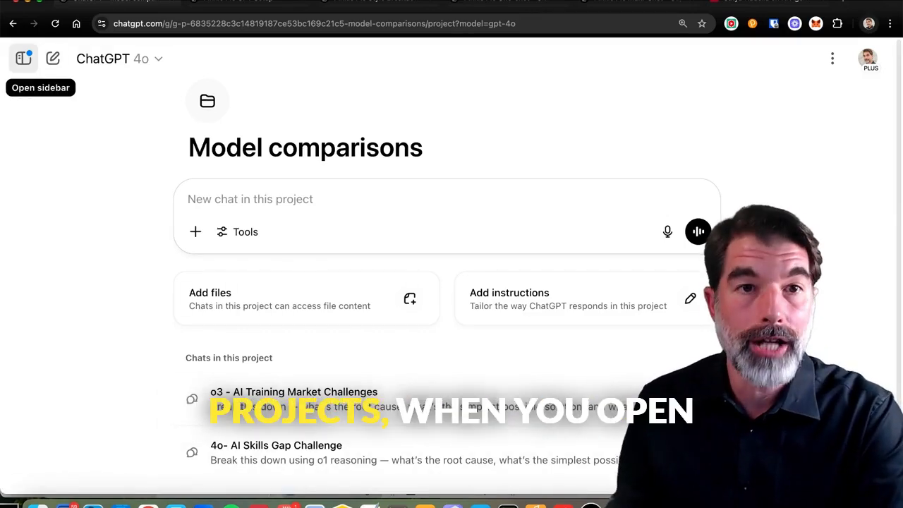
Show the sidebar and look through its list of projects and the chronological chat history
{"action": "left_click", "coordinate": [23, 58]}
{"action": "scroll", "coordinate": [70, 242], "scroll_direction": "down", "scroll_amount": 5}
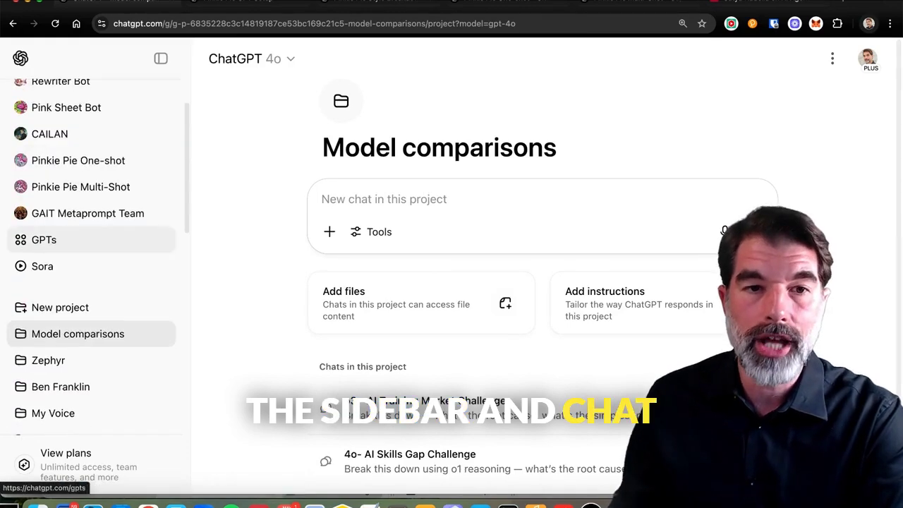
{"action": "scroll", "coordinate": [92, 242], "scroll_direction": "down", "scroll_amount": 3}
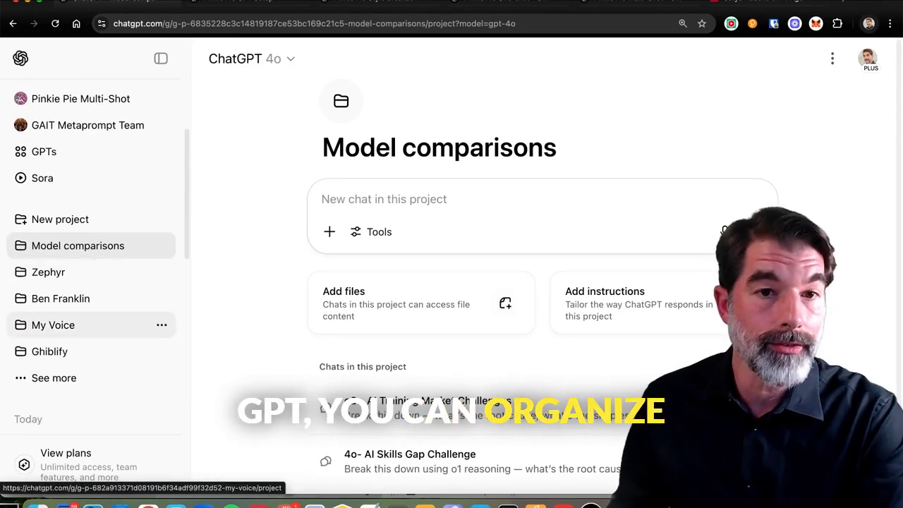
{"action": "scroll", "coordinate": [92, 282], "scroll_direction": "down", "scroll_amount": 5}
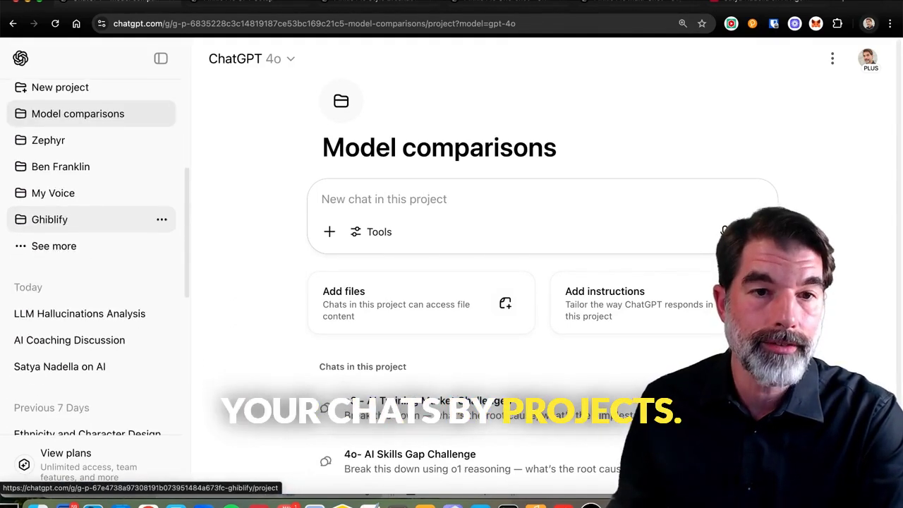
{"action": "scroll", "coordinate": [92, 339], "scroll_direction": "down", "scroll_amount": 3}
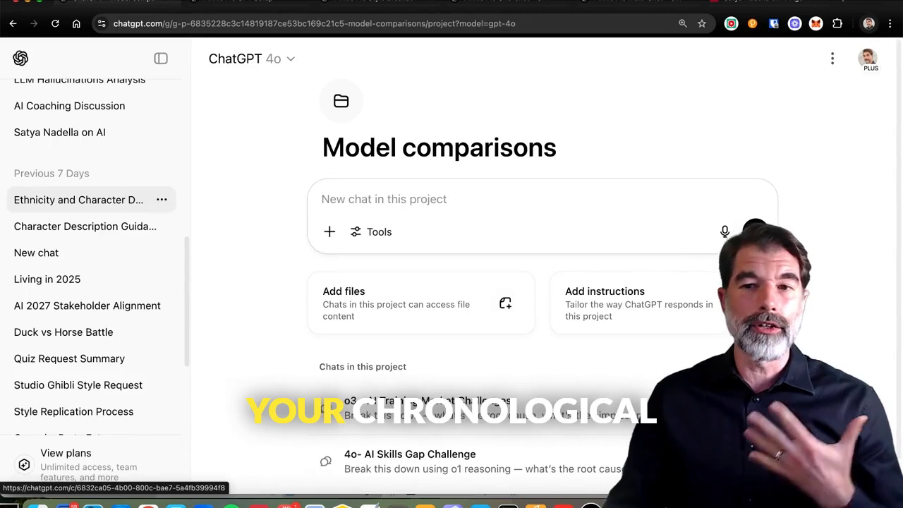
{"action": "scroll", "coordinate": [92, 347], "scroll_direction": "up", "scroll_amount": 5}
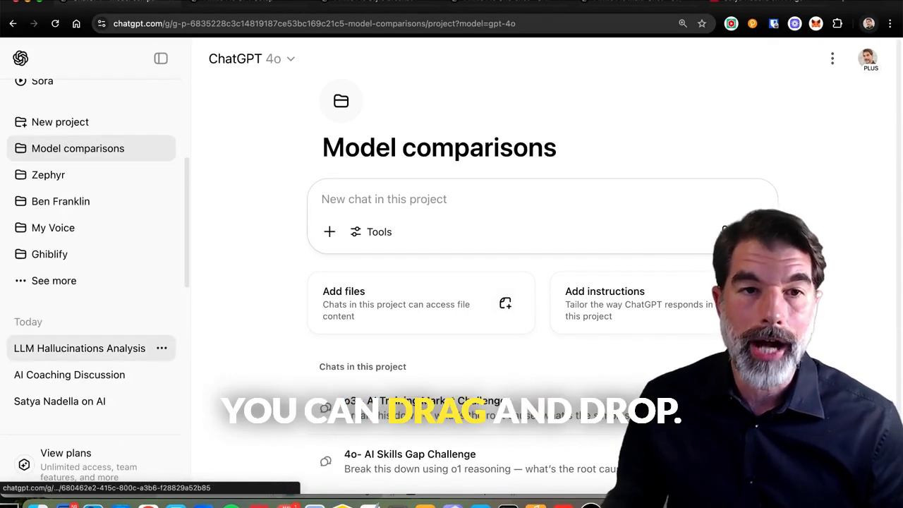
Open the LLM Hallucinations Analysis chat, go back to the Model comparisons project and collapse the sidebar
{"action": "left_click", "coordinate": [92, 348]}
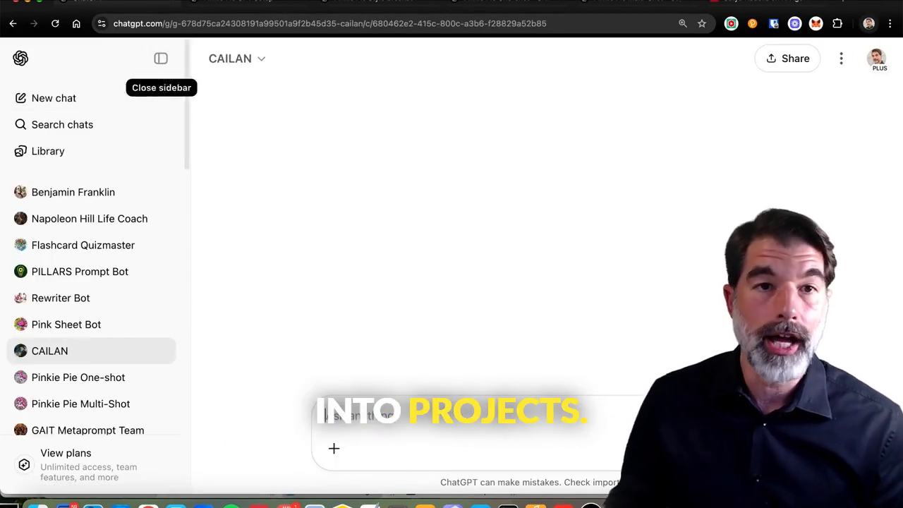
{"action": "left_click", "coordinate": [13, 23]}
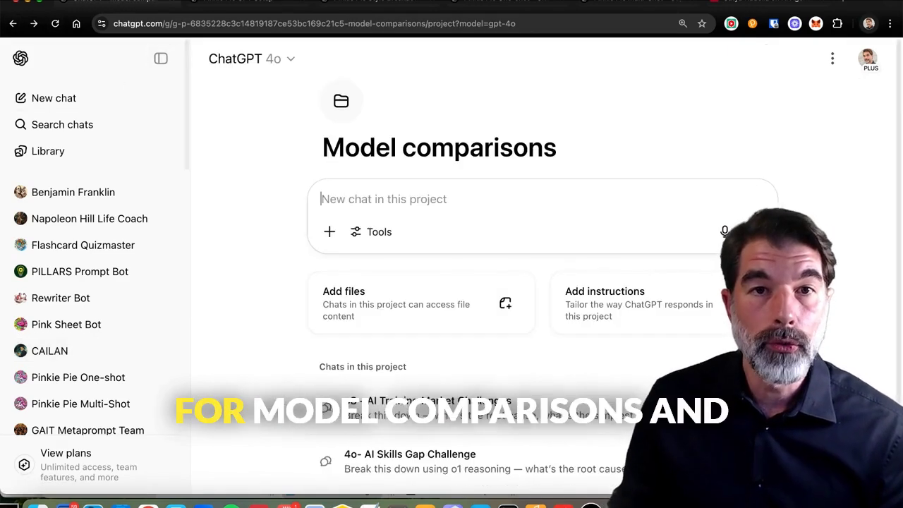
{"action": "left_click", "coordinate": [161, 59]}
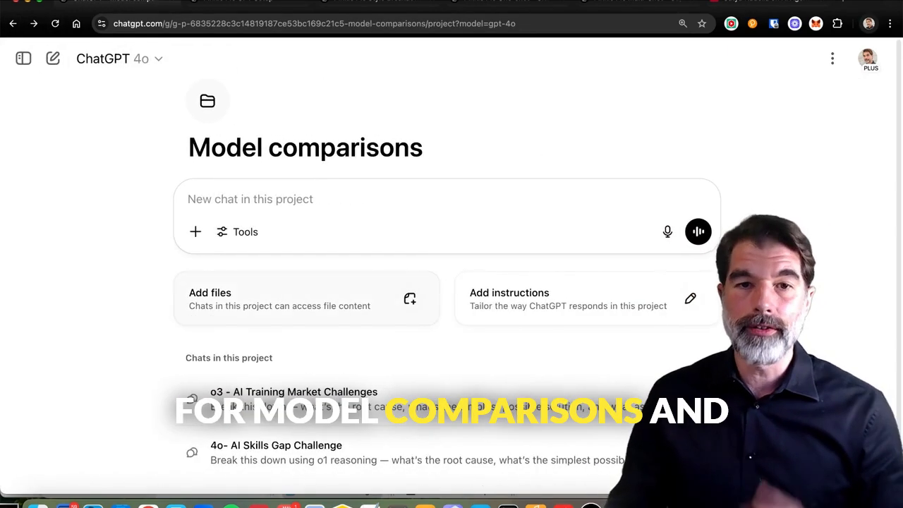
Open the 4o AI Skills Gap Challenge chat and highlight its first prompt about the #1 external market challenge
{"action": "scroll", "coordinate": [452, 282], "scroll_direction": "down", "scroll_amount": 1}
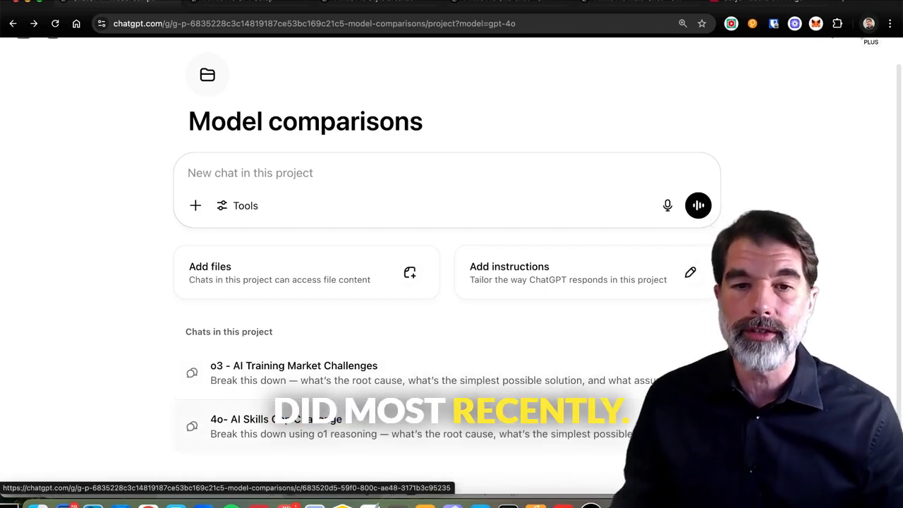
{"action": "left_click", "coordinate": [275, 426]}
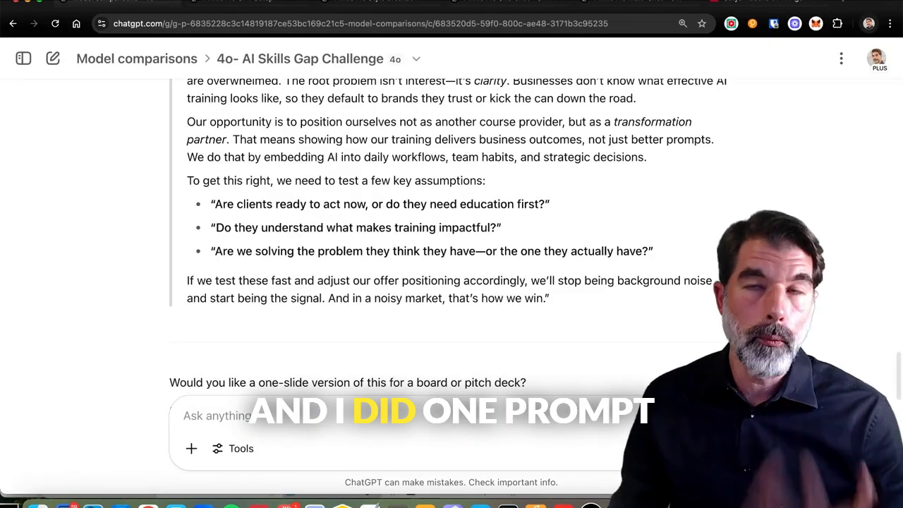
{"action": "scroll", "coordinate": [451, 247], "scroll_direction": "up", "scroll_amount": 20}
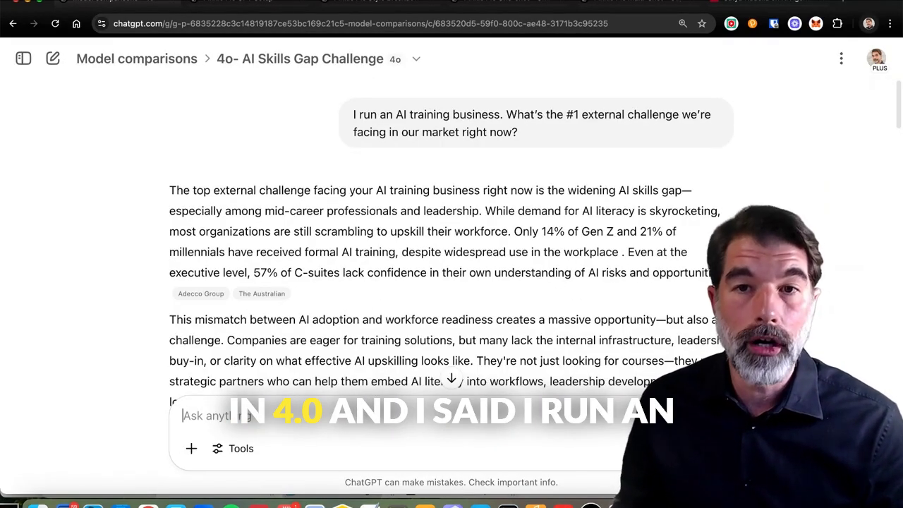
{"action": "triple_click", "coordinate": [476, 114]}
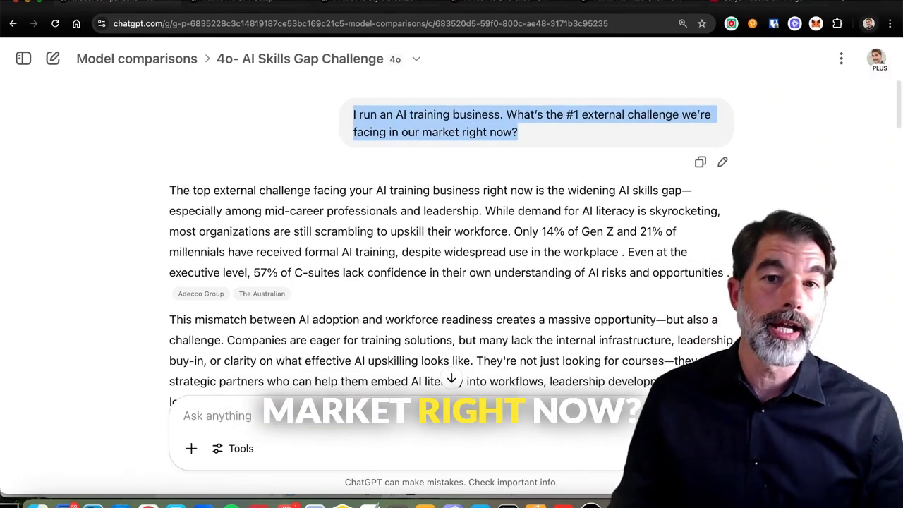
Read the 4o answer on the external challenge and highlight the follow-up prompt asking for the worst-case scenario
{"action": "mouse_move", "coordinate": [261, 293]}
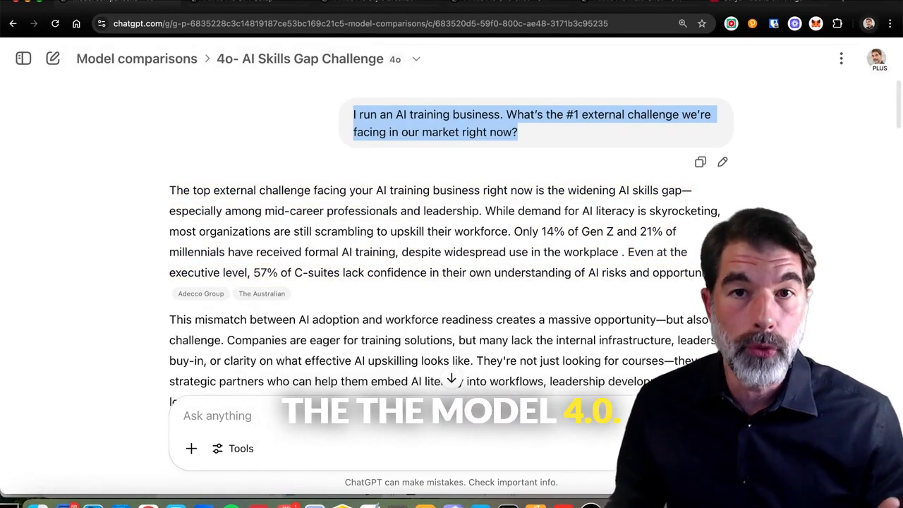
{"action": "scroll", "coordinate": [452, 254], "scroll_direction": "down", "scroll_amount": 5}
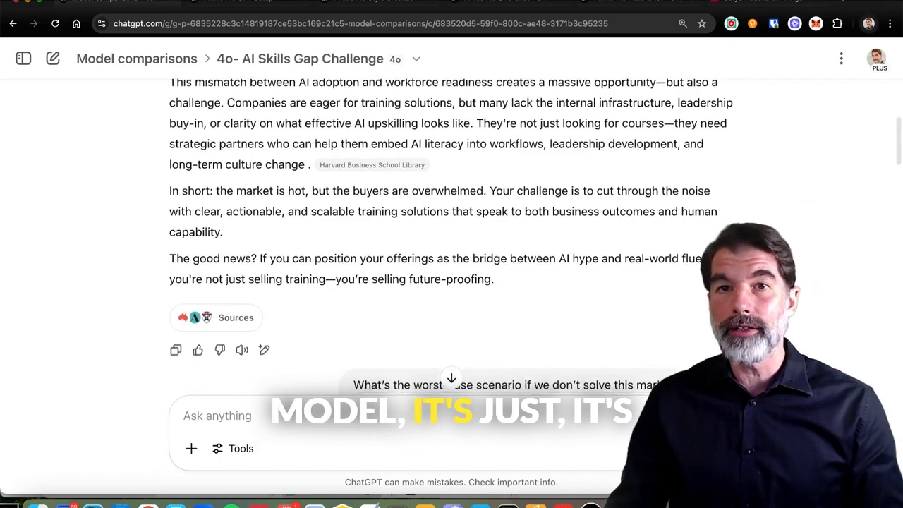
{"action": "scroll", "coordinate": [451, 254], "scroll_direction": "down", "scroll_amount": 3}
{"action": "scroll", "coordinate": [452, 254], "scroll_direction": "down", "scroll_amount": 1}
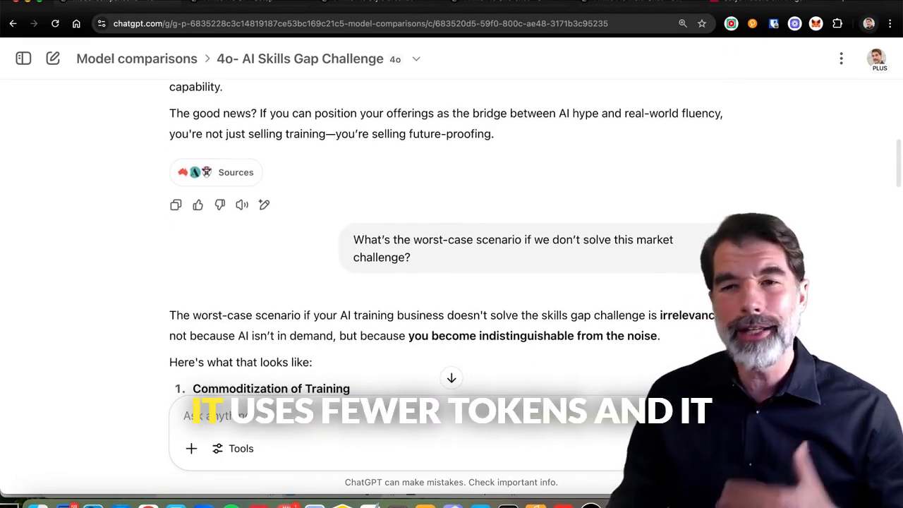
{"action": "scroll", "coordinate": [452, 254], "scroll_direction": "down", "scroll_amount": 2}
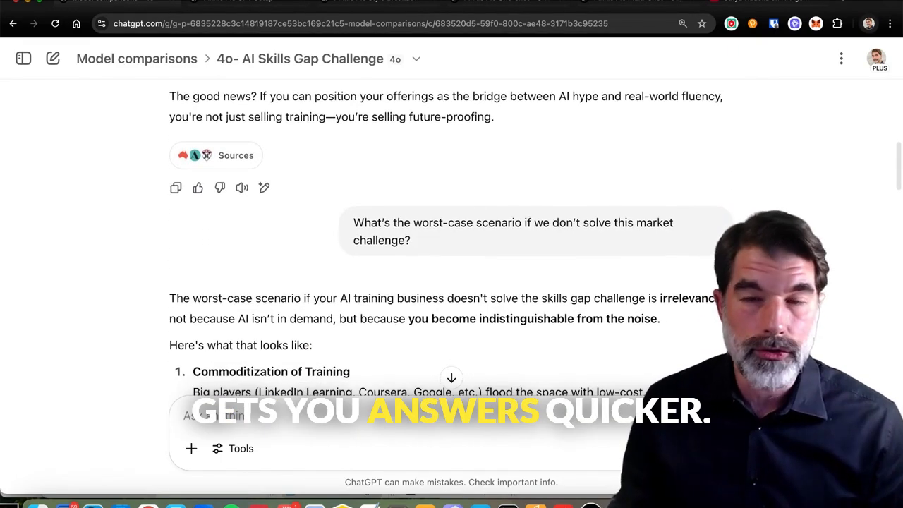
{"action": "triple_click", "coordinate": [513, 209]}
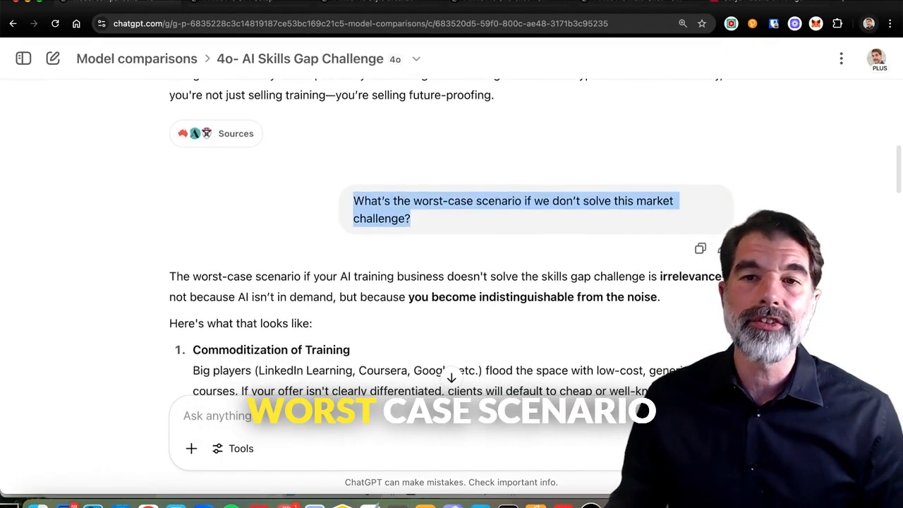
Read the worst-case scenario answer and highlight the prompt asking for a breakdown using o1 reasoning
{"action": "scroll", "coordinate": [452, 254], "scroll_direction": "down", "scroll_amount": 2}
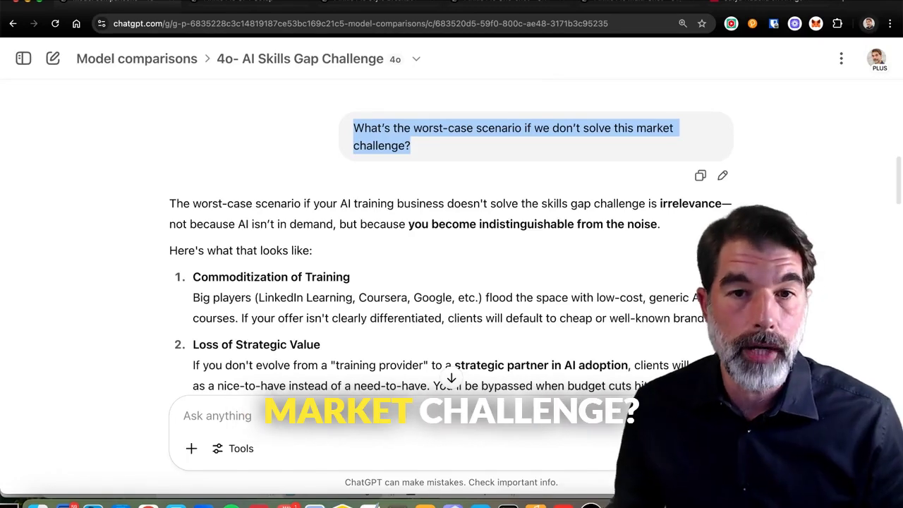
{"action": "scroll", "coordinate": [452, 254], "scroll_direction": "down", "scroll_amount": 4}
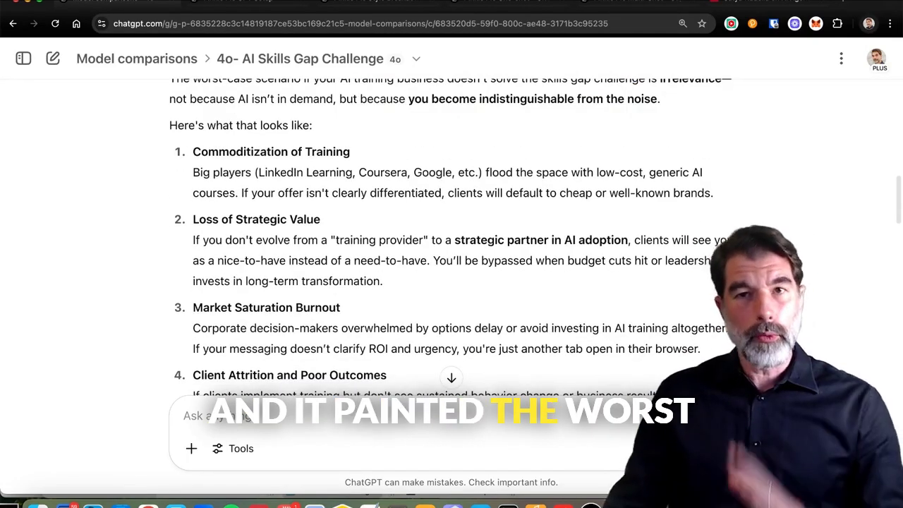
{"action": "scroll", "coordinate": [452, 254], "scroll_direction": "down", "scroll_amount": 10}
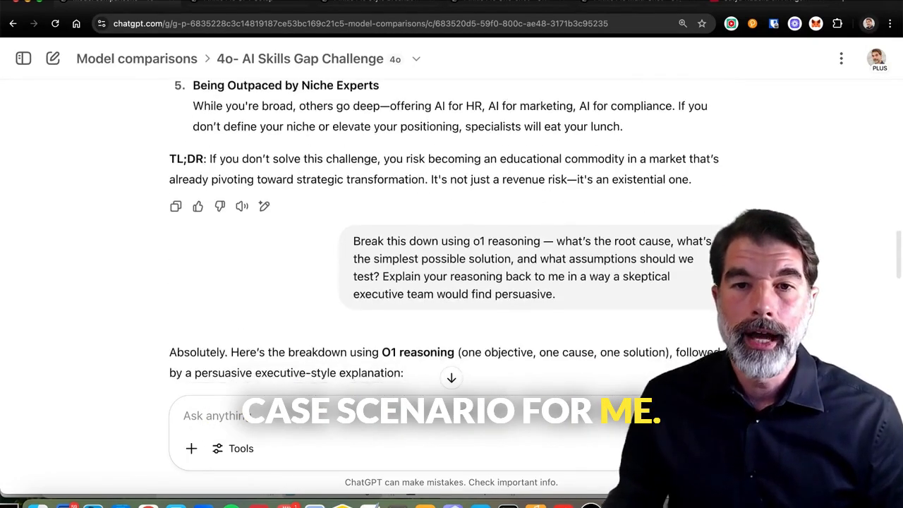
{"action": "scroll", "coordinate": [452, 254], "scroll_direction": "down", "scroll_amount": 1}
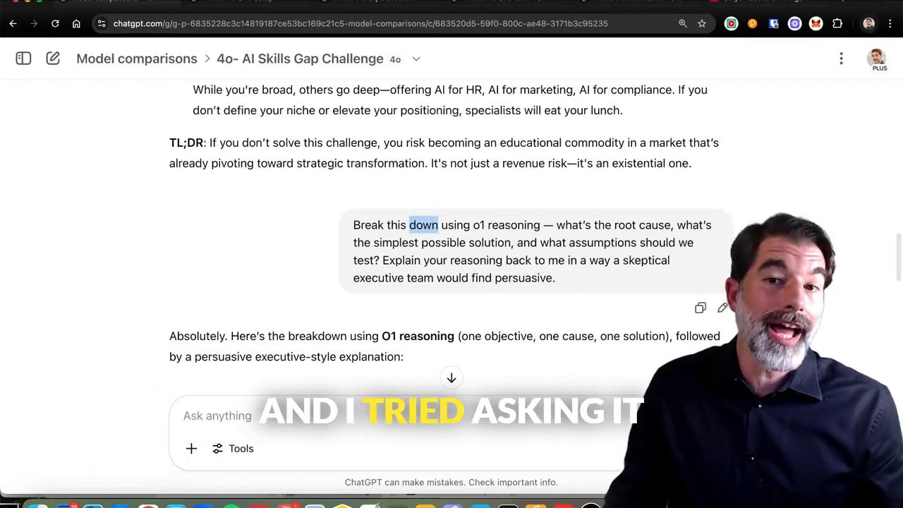
{"action": "triple_click", "coordinate": [410, 224]}
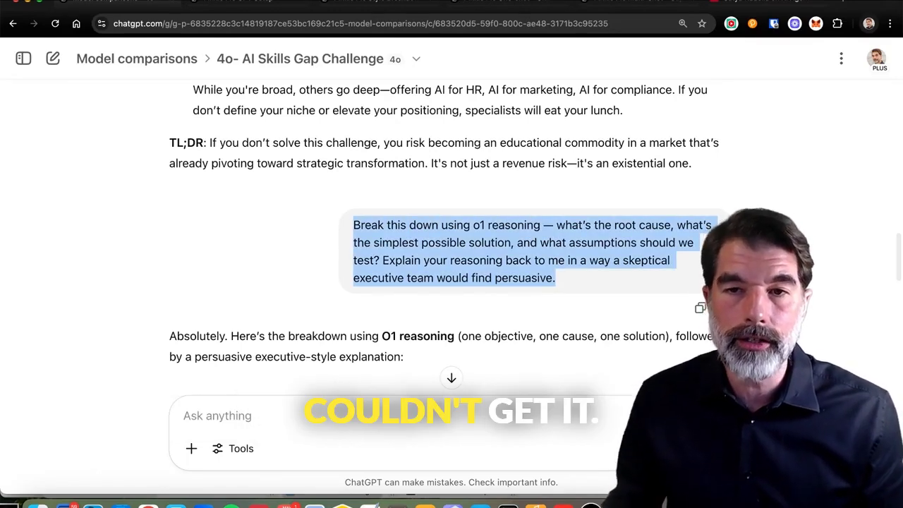
Examine the O1 breakdown and the executive explanation through to the end of the 4o chat
{"action": "scroll", "coordinate": [452, 254], "scroll_direction": "down", "scroll_amount": 1}
{"action": "scroll", "coordinate": [452, 254], "scroll_direction": "down", "scroll_amount": 4}
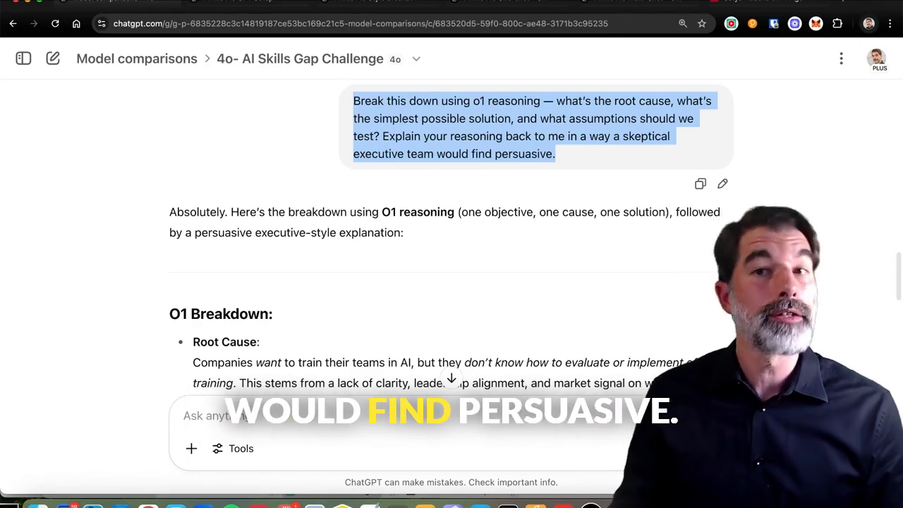
{"action": "scroll", "coordinate": [451, 283], "scroll_direction": "down", "scroll_amount": 3}
{"action": "scroll", "coordinate": [451, 282], "scroll_direction": "up", "scroll_amount": 3}
{"action": "left_click_drag", "start_coordinate": [457, 181], "coordinate": [665, 182]}
{"action": "scroll", "coordinate": [451, 282], "scroll_direction": "down", "scroll_amount": 10}
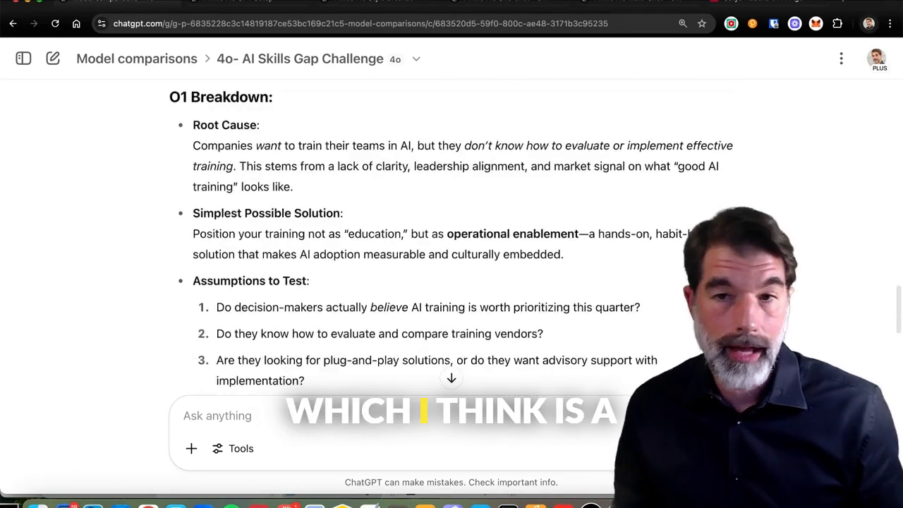
{"action": "scroll", "coordinate": [446, 368], "scroll_direction": "down", "scroll_amount": 5}
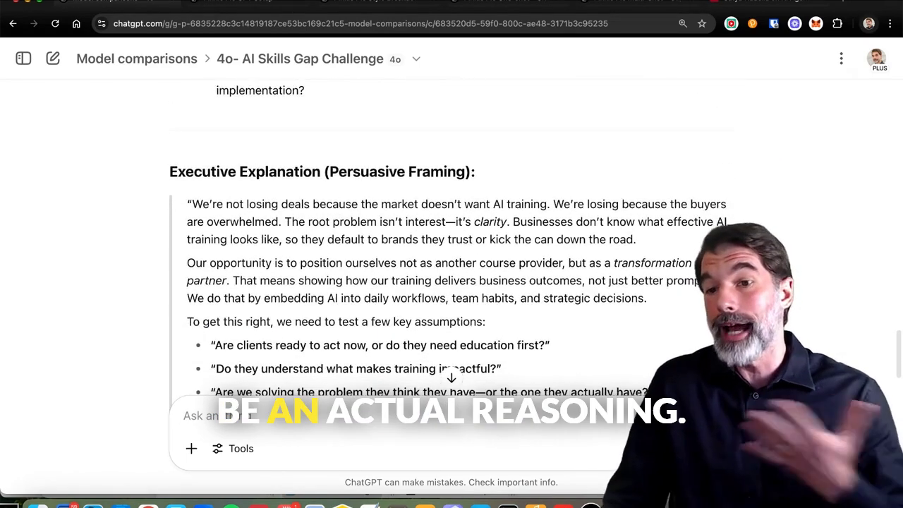
{"action": "scroll", "coordinate": [448, 239], "scroll_direction": "down", "scroll_amount": 3}
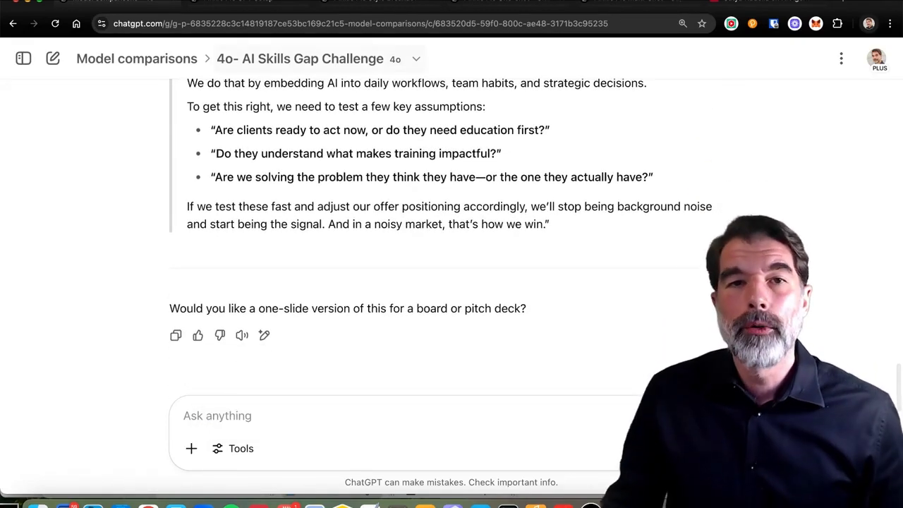
Return to the Model comparisons project page and switch the model to o3
{"action": "left_click", "coordinate": [136, 58]}
{"action": "left_click", "coordinate": [119, 59]}
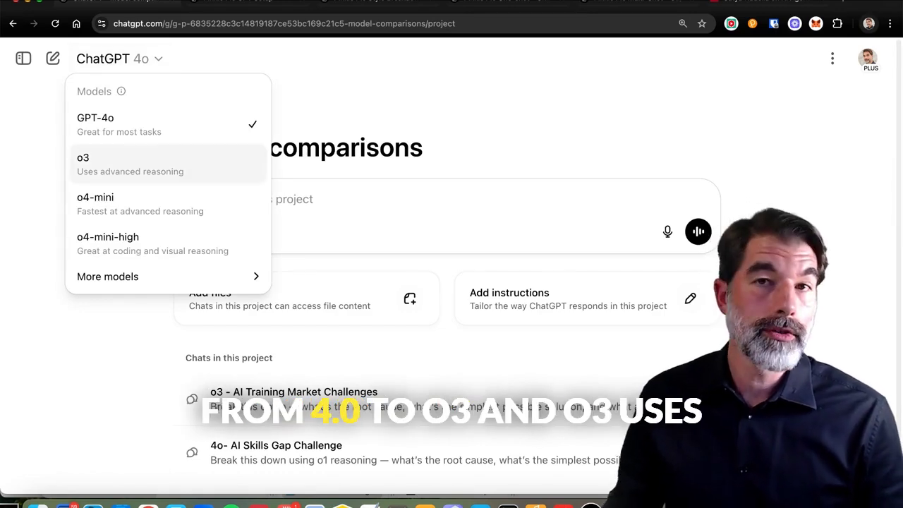
{"action": "left_click", "coordinate": [127, 162]}
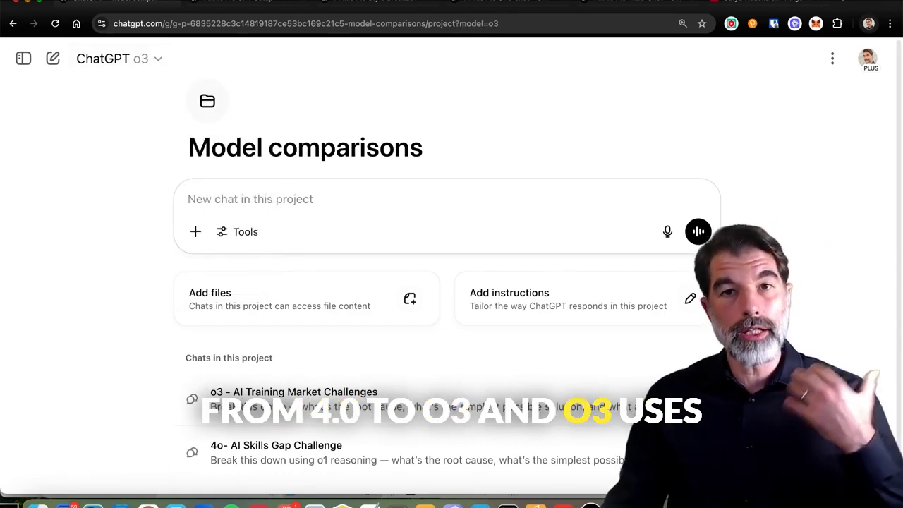
Open the o3 AI Training Market Challenges chat and highlight its first prompt about the #1 external challenge
{"action": "scroll", "coordinate": [458, 282], "scroll_direction": "down", "scroll_amount": 1}
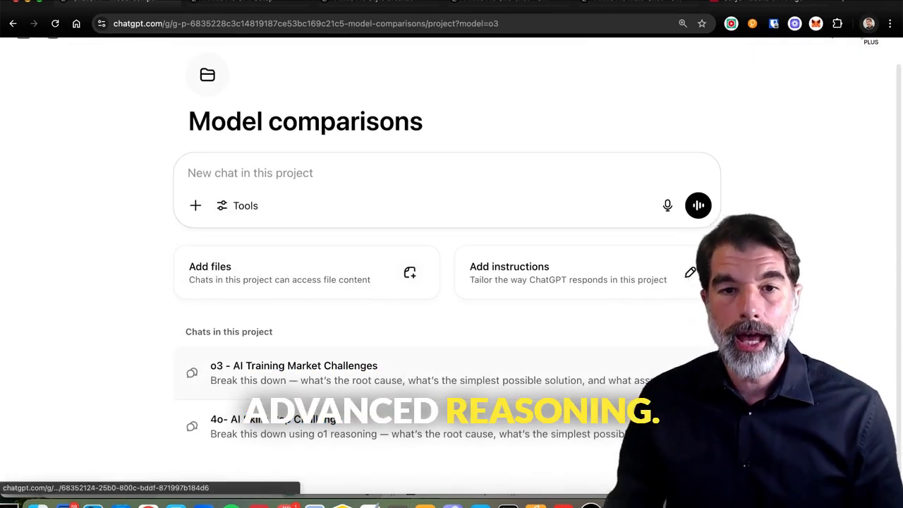
{"action": "left_click", "coordinate": [294, 372]}
{"action": "scroll", "coordinate": [451, 240], "scroll_direction": "up", "scroll_amount": 5}
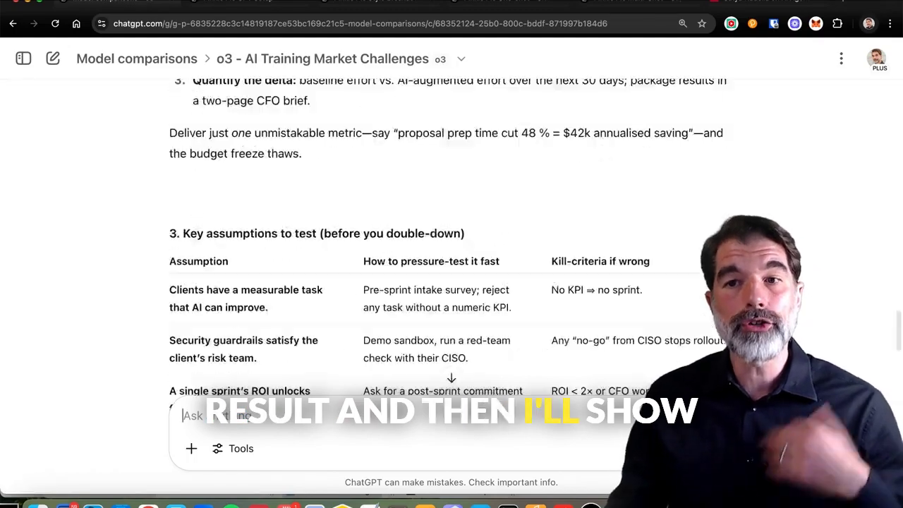
{"action": "scroll", "coordinate": [452, 254], "scroll_direction": "up", "scroll_amount": 15}
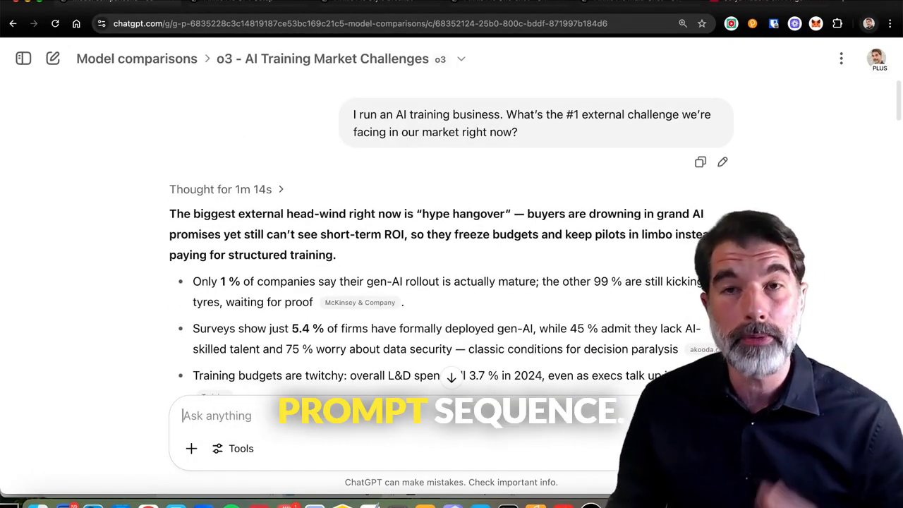
{"action": "triple_click", "coordinate": [460, 132]}
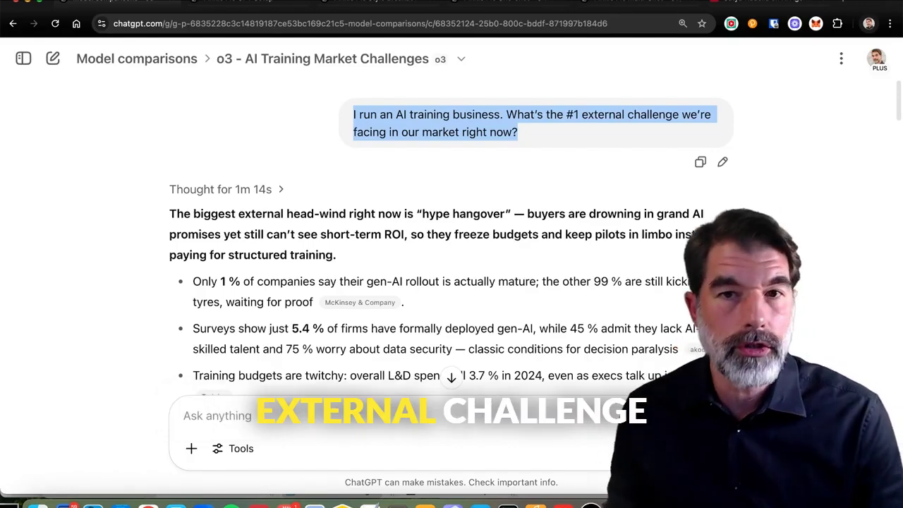
Expand the o3 thought process for the #1 external challenge prompt and read through its reasoning and web searches
{"action": "scroll", "coordinate": [451, 254], "scroll_direction": "down", "scroll_amount": 1}
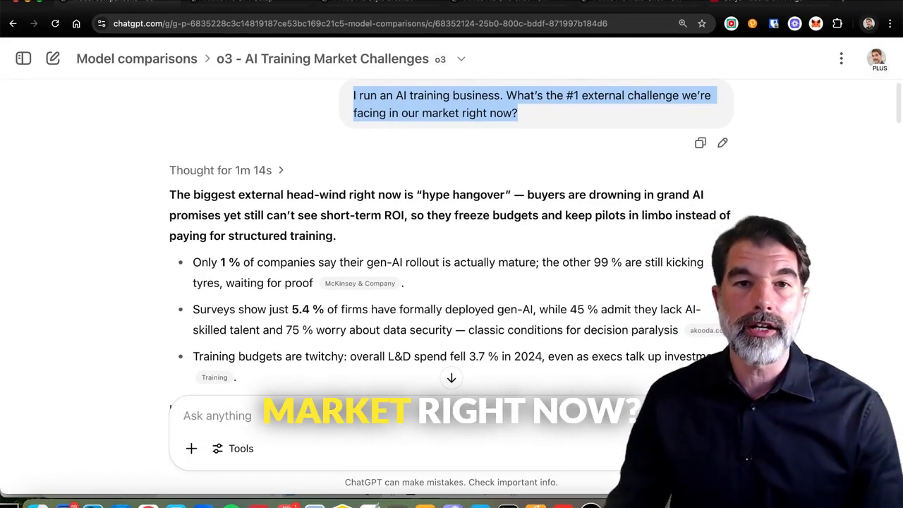
{"action": "mouse_move", "coordinate": [220, 170]}
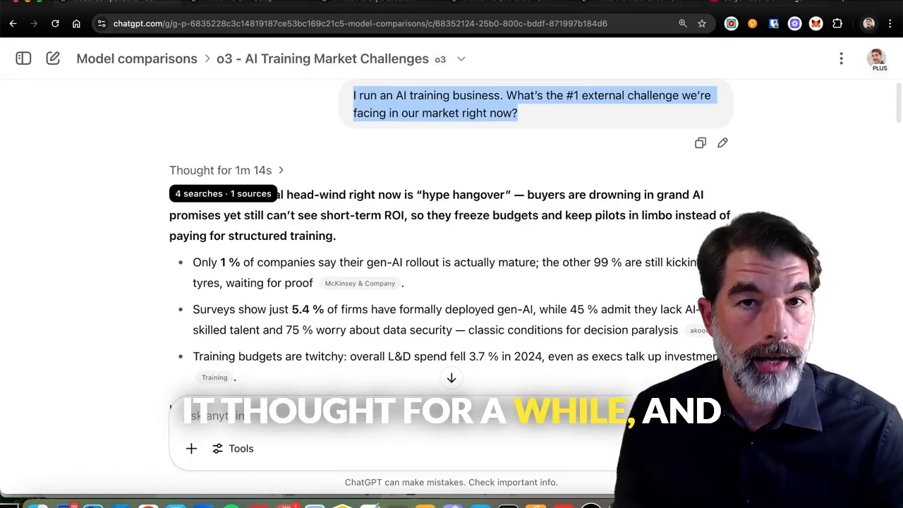
{"action": "left_click", "coordinate": [220, 170]}
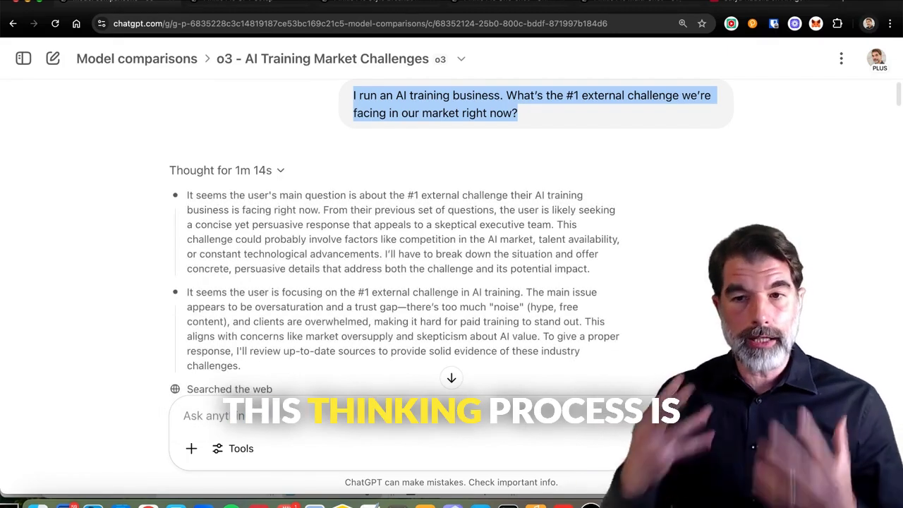
{"action": "scroll", "coordinate": [451, 240], "scroll_direction": "down", "scroll_amount": 3}
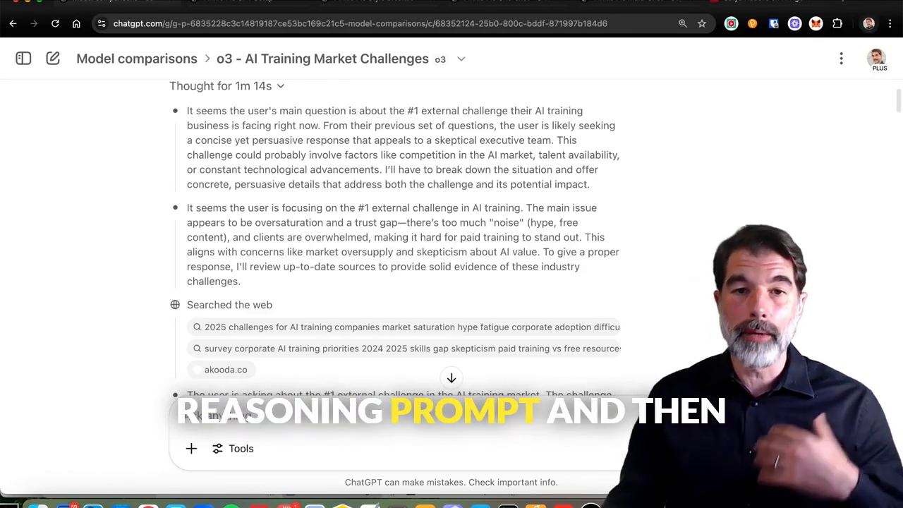
{"action": "scroll", "coordinate": [395, 252], "scroll_direction": "down", "scroll_amount": 5}
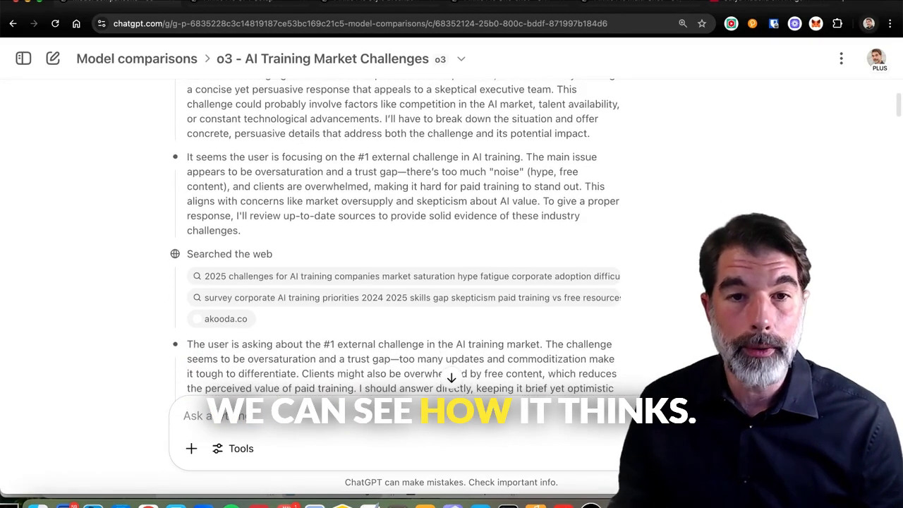
{"action": "scroll", "coordinate": [396, 252], "scroll_direction": "up", "scroll_amount": 1}
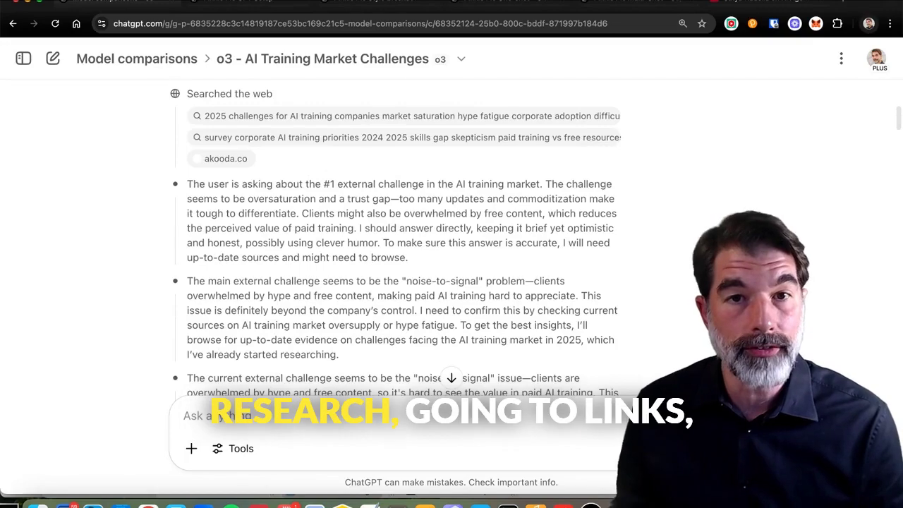
{"action": "scroll", "coordinate": [395, 252], "scroll_direction": "down", "scroll_amount": 3}
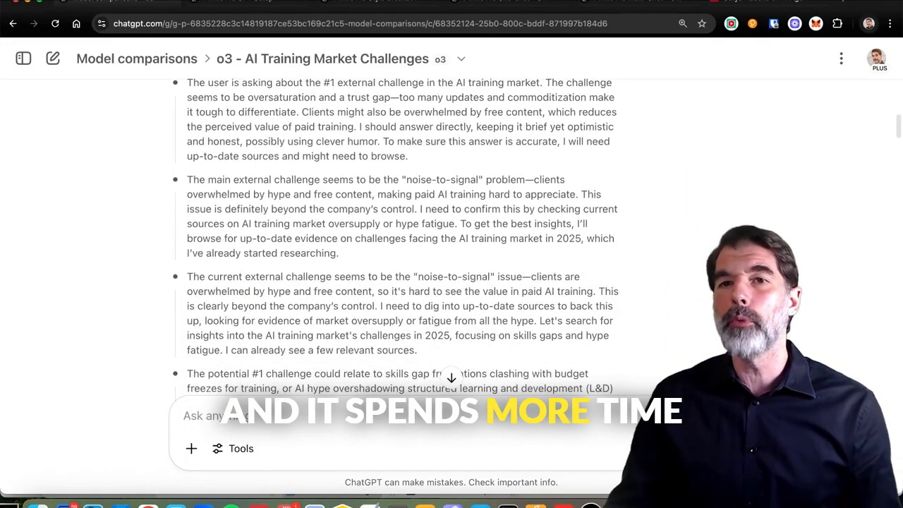
{"action": "scroll", "coordinate": [395, 251], "scroll_direction": "down", "scroll_amount": 2}
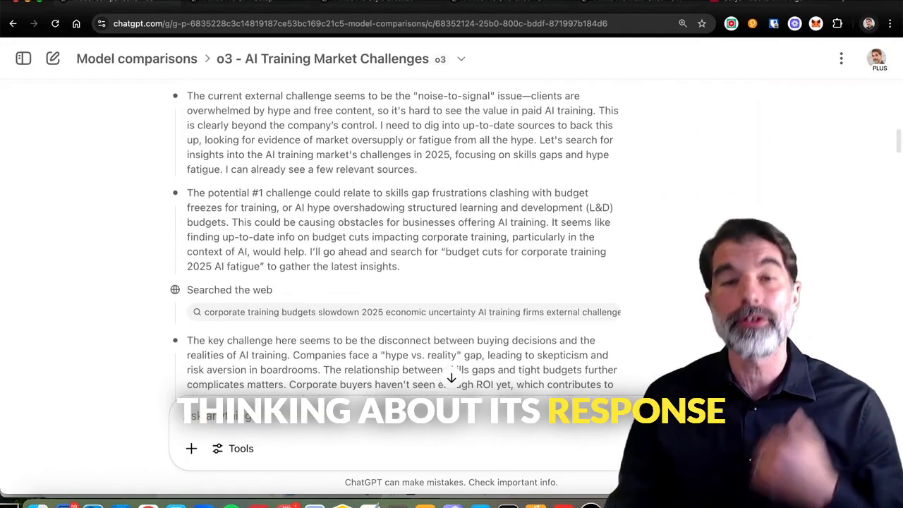
{"action": "scroll", "coordinate": [395, 252], "scroll_direction": "down", "scroll_amount": 15}
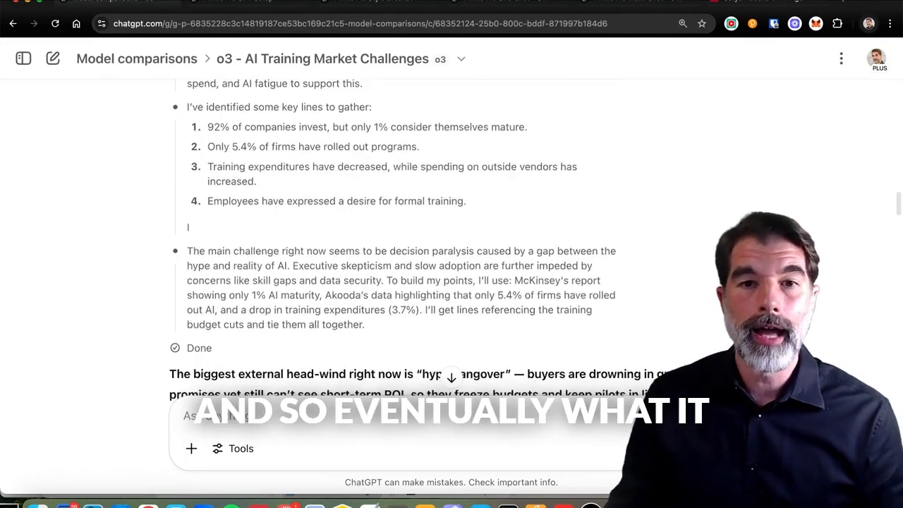
Read the "hype hangover" answer below the thought process and highlight its supporting statistics bullets
{"action": "scroll", "coordinate": [188, 226], "scroll_direction": "down", "scroll_amount": 3}
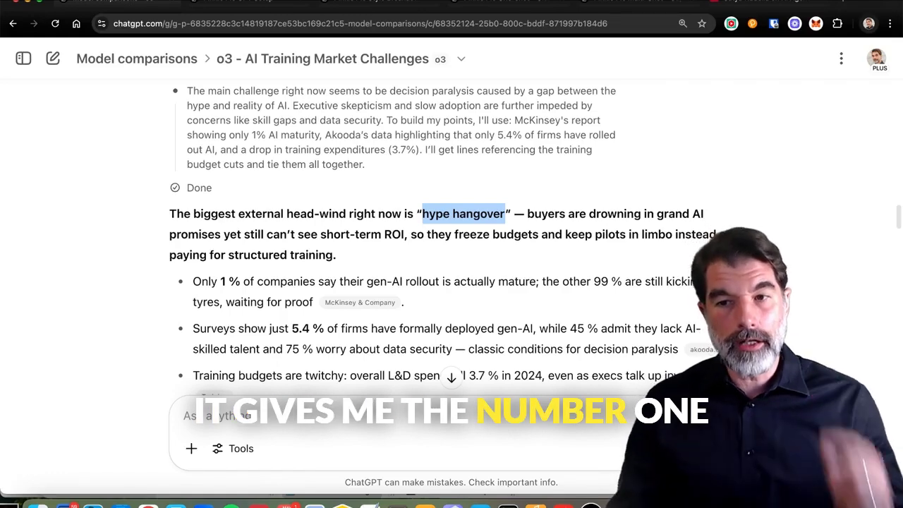
{"action": "scroll", "coordinate": [435, 250], "scroll_direction": "down", "scroll_amount": 1}
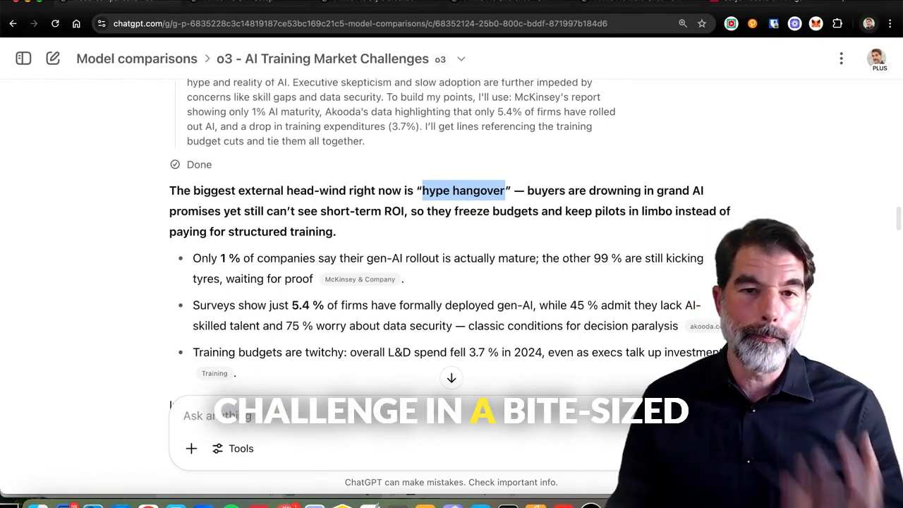
{"action": "scroll", "coordinate": [451, 268], "scroll_direction": "down", "scroll_amount": 5}
{"action": "scroll", "coordinate": [452, 268], "scroll_direction": "up", "scroll_amount": 6}
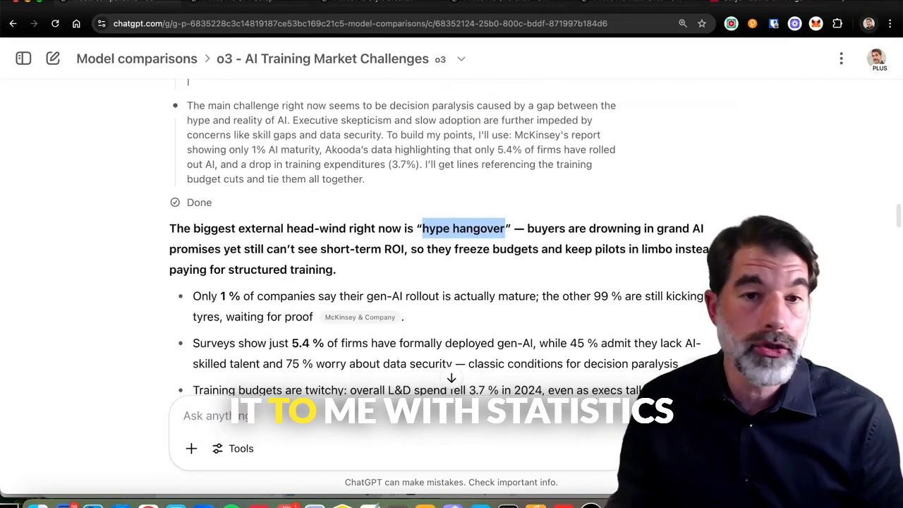
{"action": "left_click_drag", "start_coordinate": [192, 296], "coordinate": [363, 390]}
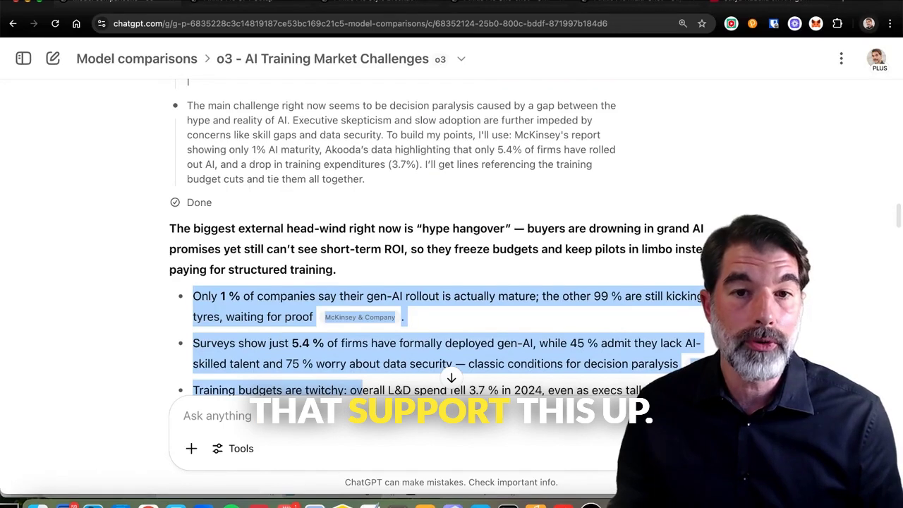
Highlight the 1 % gen-AI rollout maturity statement and the survey figures on formal deployment, AI-skilled talent and data security
{"action": "scroll", "coordinate": [364, 317], "scroll_direction": "down", "scroll_amount": 2}
{"action": "double_click", "coordinate": [285, 186]}
{"action": "triple_click", "coordinate": [286, 186]}
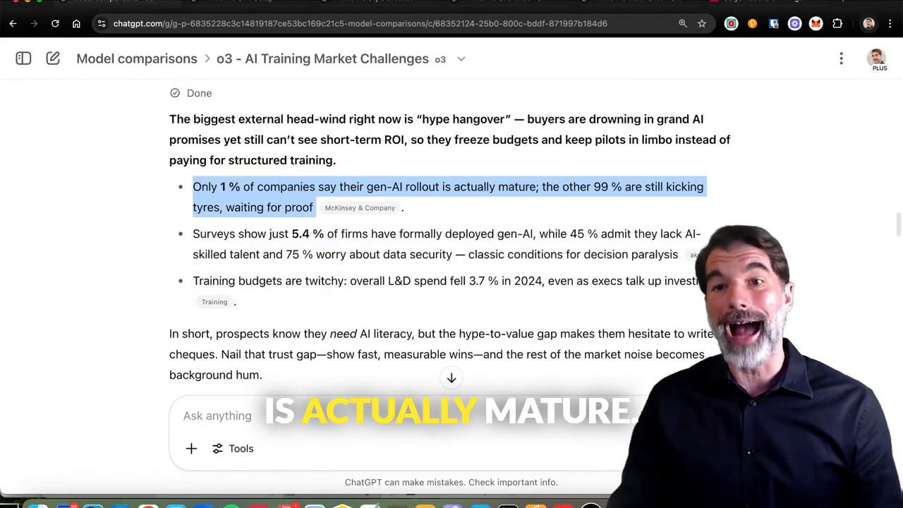
{"action": "scroll", "coordinate": [451, 247], "scroll_direction": "down", "scroll_amount": 3}
{"action": "left_click_drag", "start_coordinate": [291, 153], "coordinate": [533, 153]}
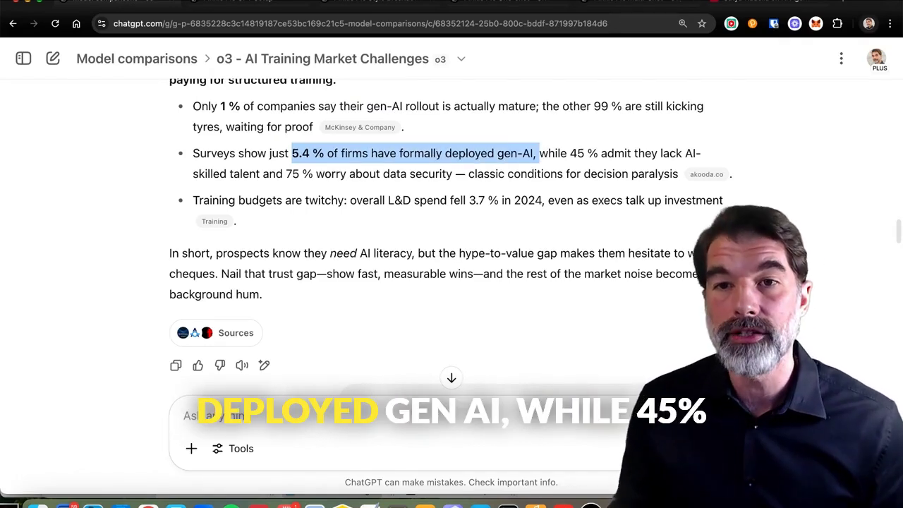
{"action": "left_click_drag", "start_coordinate": [567, 153], "coordinate": [452, 174]}
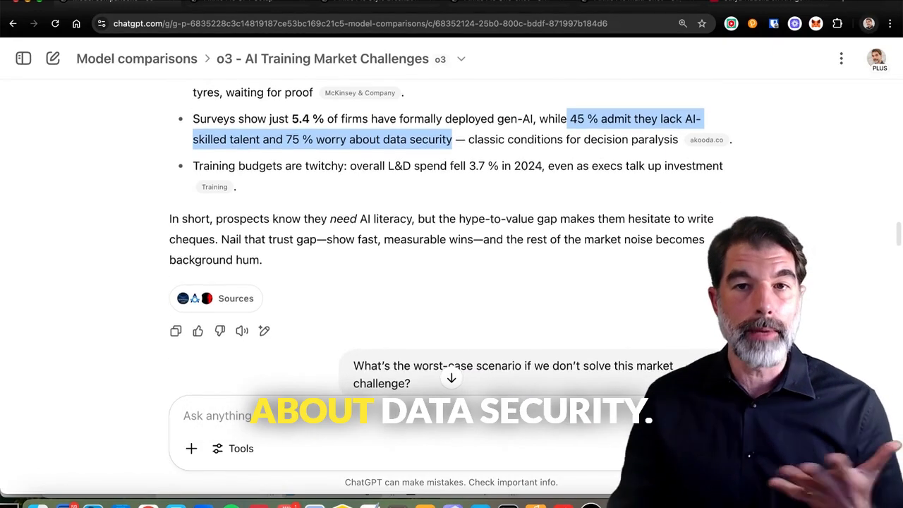